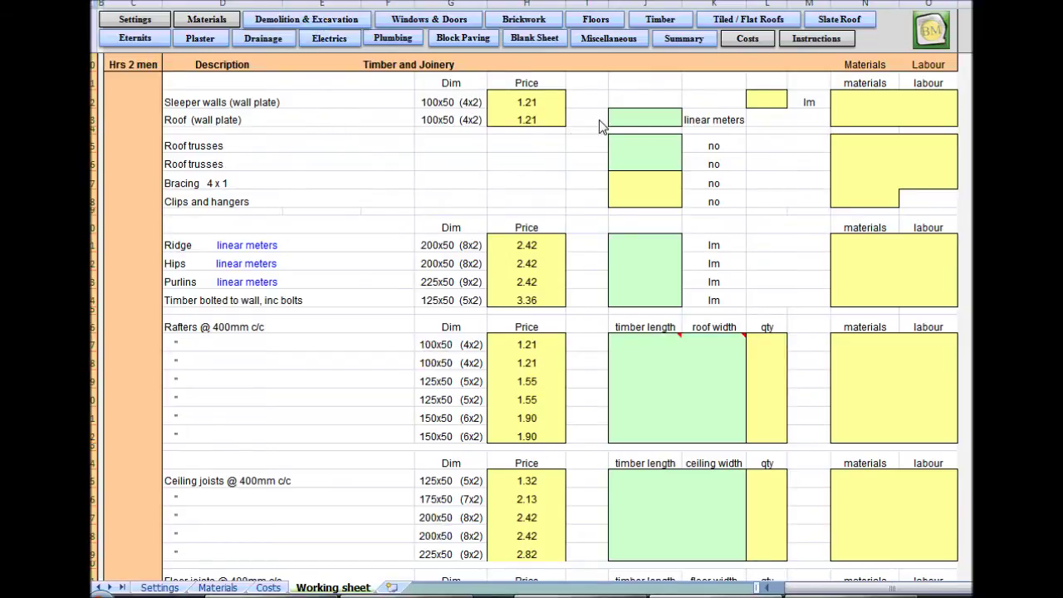
Step: Enter 7 linear meters for the roof wall plate, pricing 8.45 materials and 46.03 labour
{"action": "left_click", "coordinate": [621, 125]}
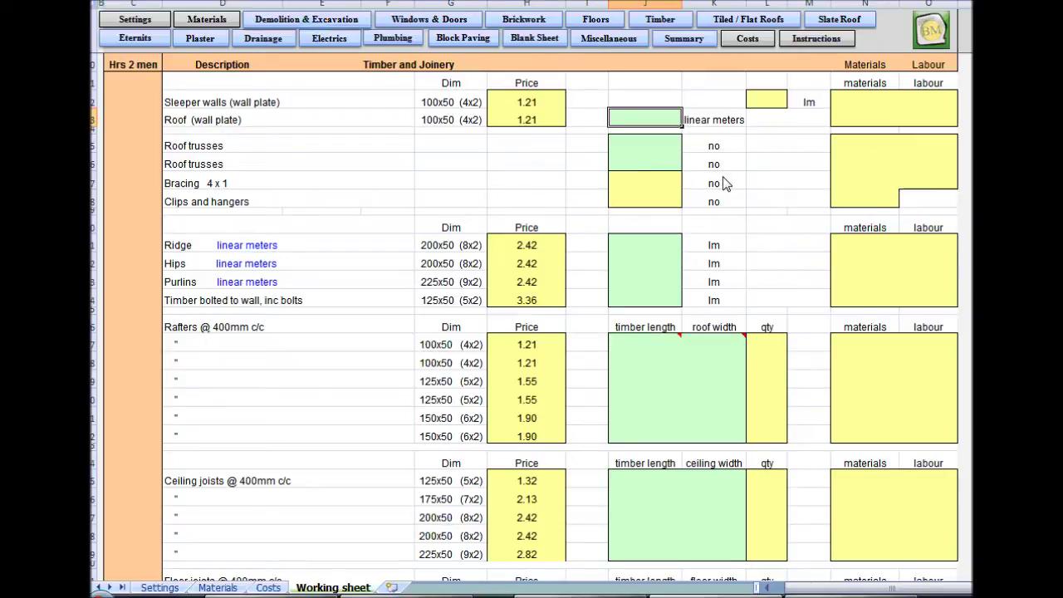
{"action": "type", "text": "7"}
{"action": "key", "text": "Return"}
{"action": "key", "text": "Return"}
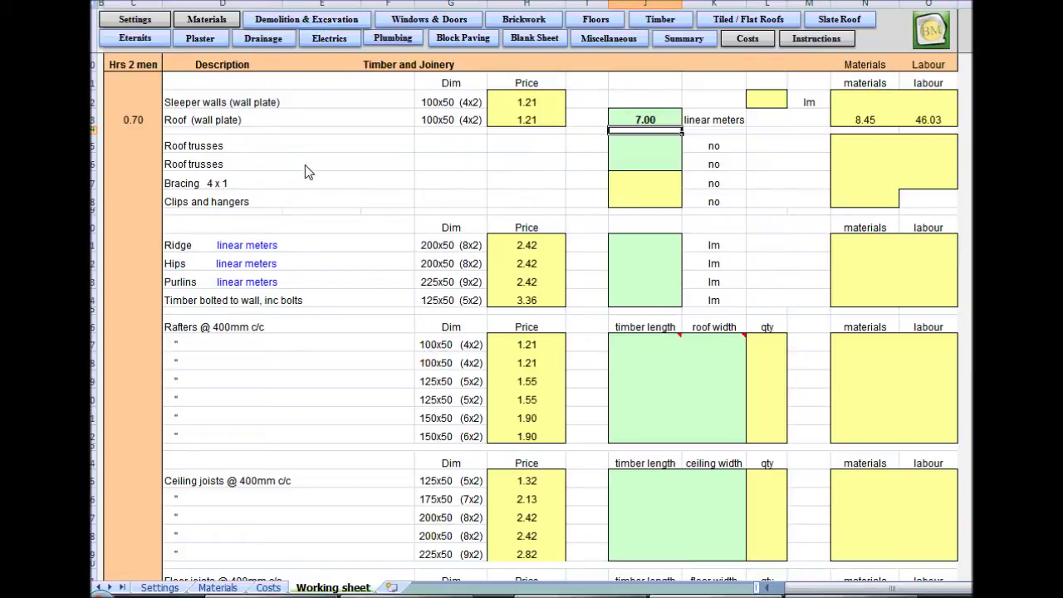
{"action": "left_click", "coordinate": [300, 204]}
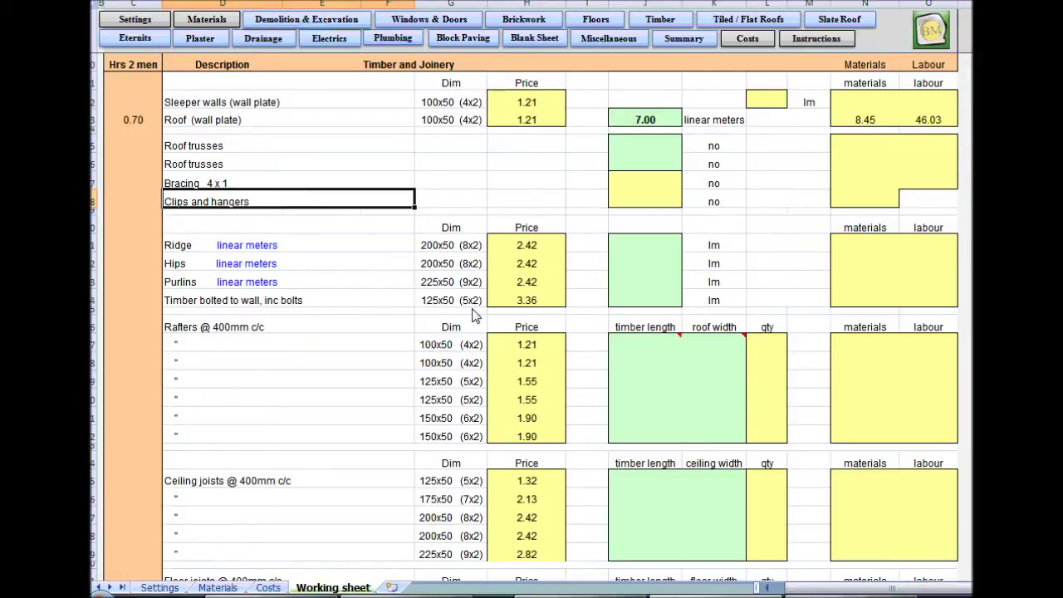
{"action": "left_click", "coordinate": [618, 303]}
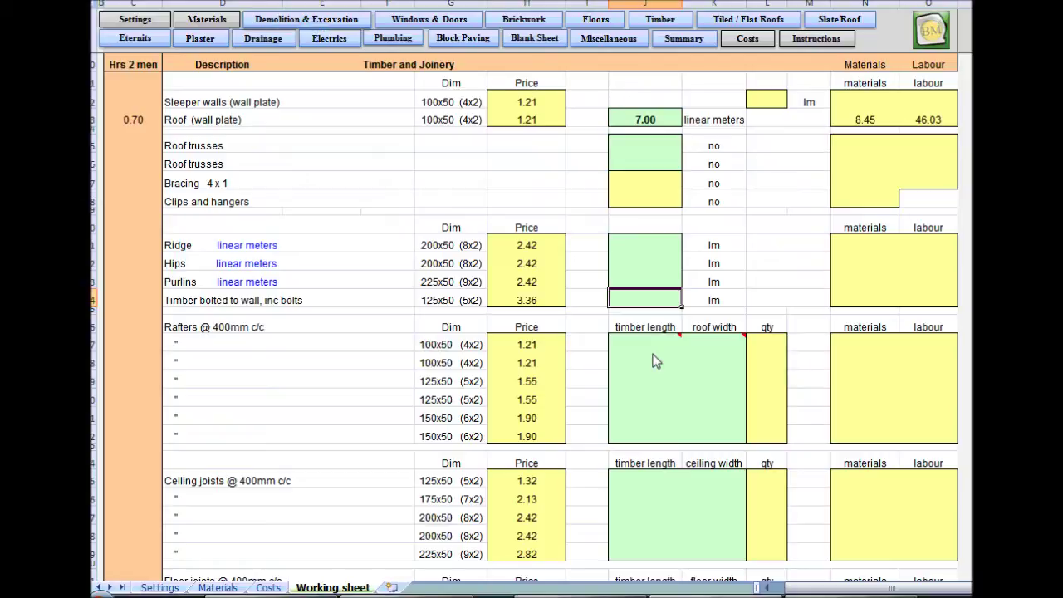
Step: Enter 14 linear meters for timber bolted to wall, giving 47.01 materials and 184.13 labour
{"action": "type", "text": "14"}
{"action": "key", "text": "Return"}
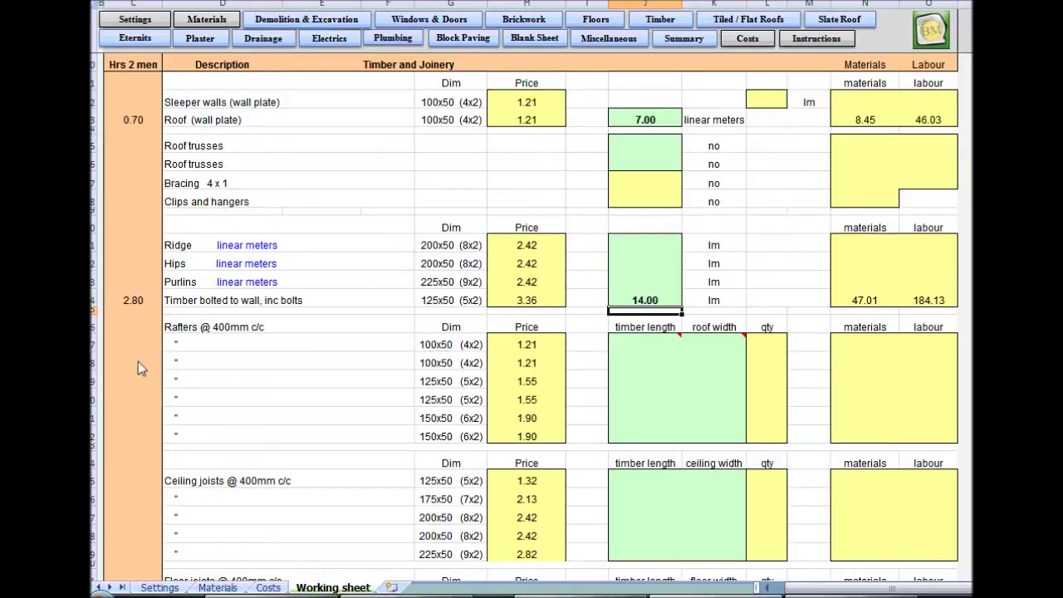
{"action": "left_click", "coordinate": [332, 370]}
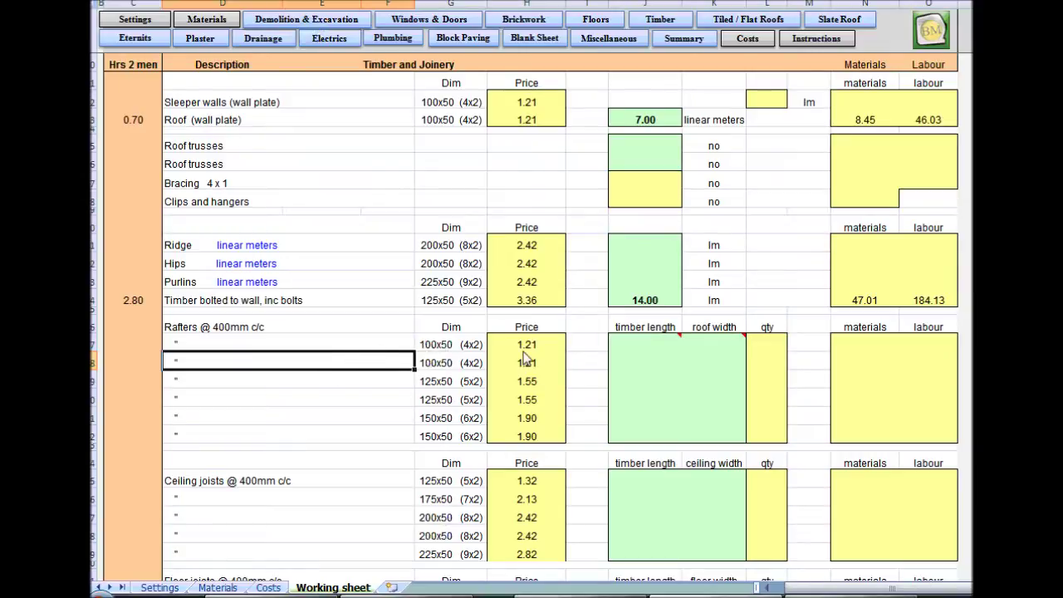
Step: Give the 125x50 rafters a 4.2 timber length from the dropdown and a 6.8 roof width
{"action": "left_click", "coordinate": [616, 383]}
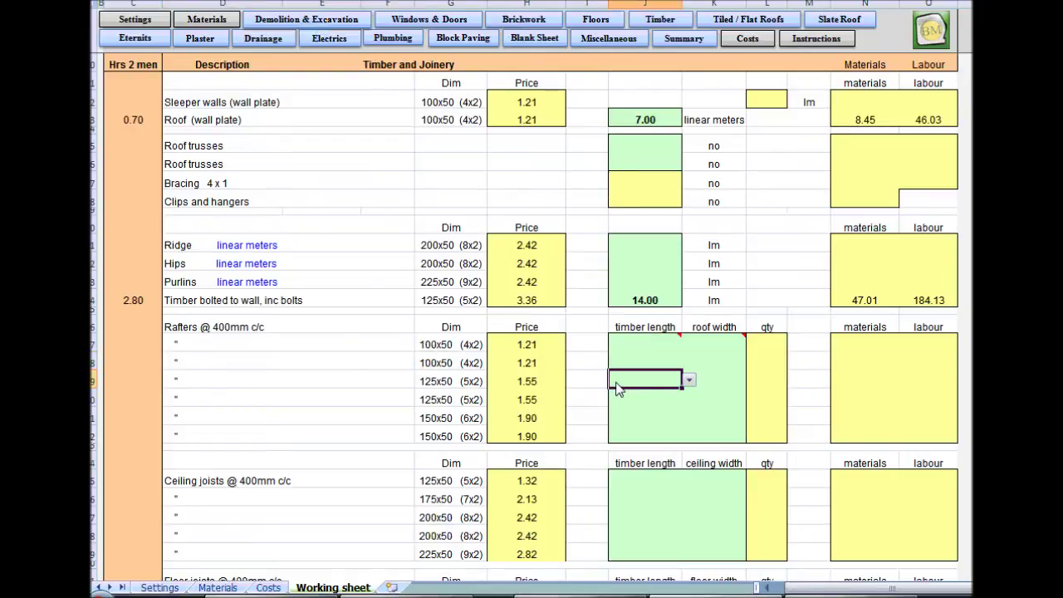
{"action": "left_click", "coordinate": [689, 381]}
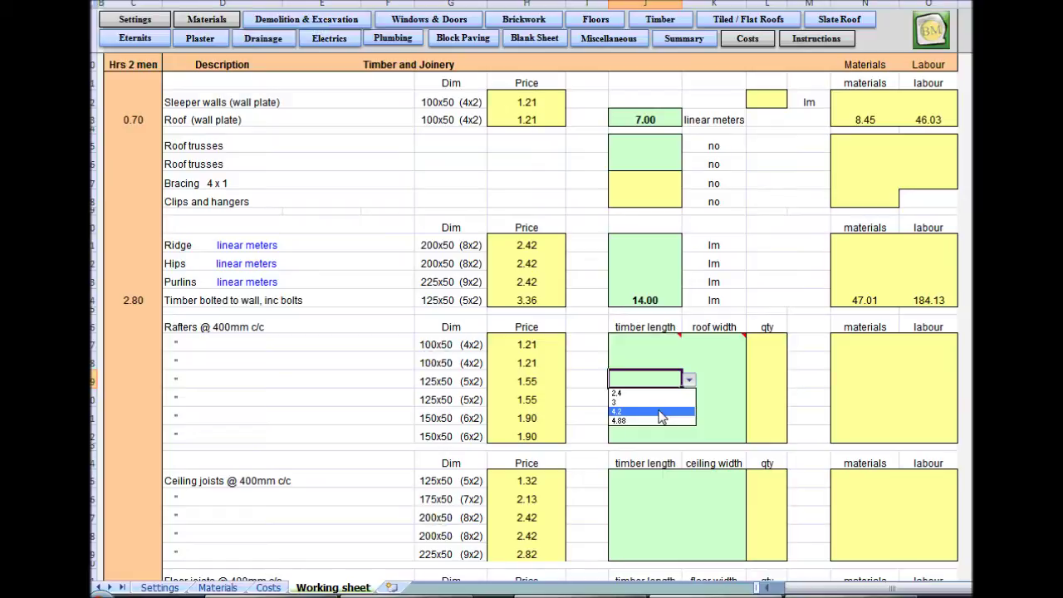
{"action": "left_click", "coordinate": [662, 412]}
{"action": "left_click", "coordinate": [715, 384]}
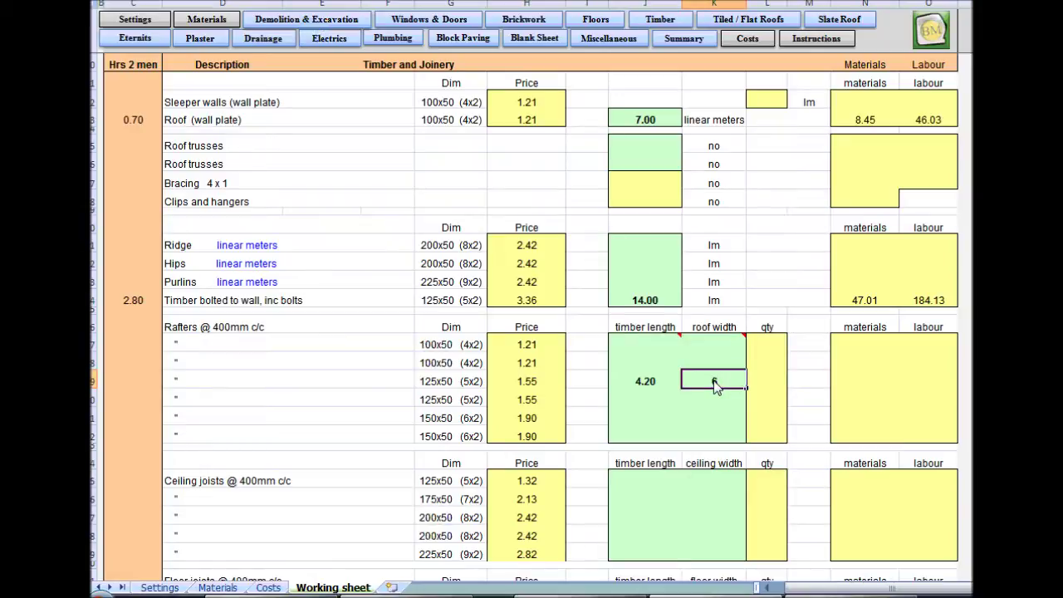
{"action": "key", "text": "Return"}
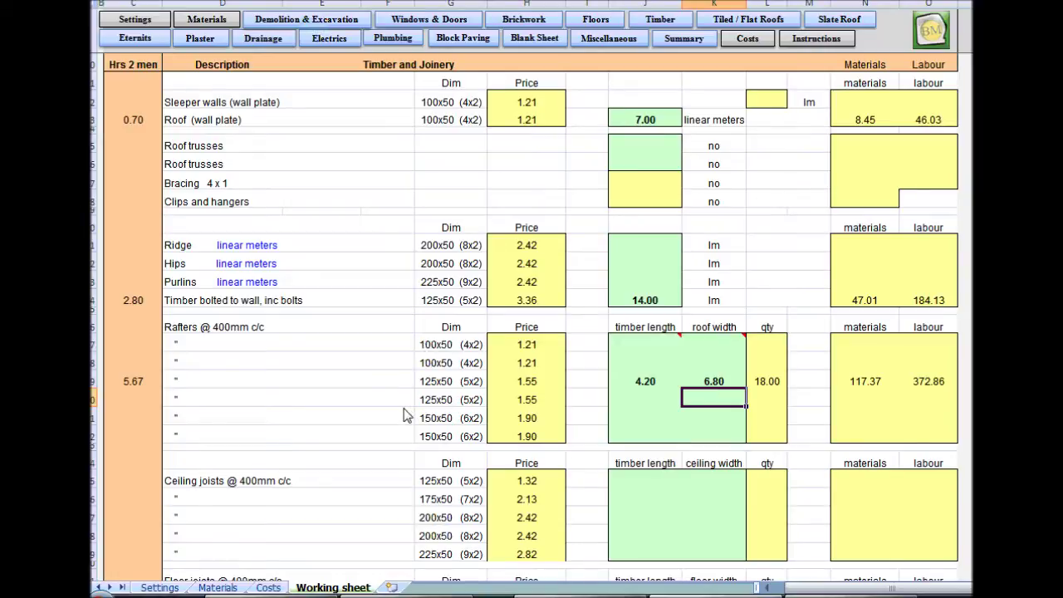
Step: Give the ceiling joists a 3 timber length from the dropdown and a 6.1 ceiling width
{"action": "scroll", "coordinate": [393, 427], "scroll_direction": "down", "scroll_amount": 2}
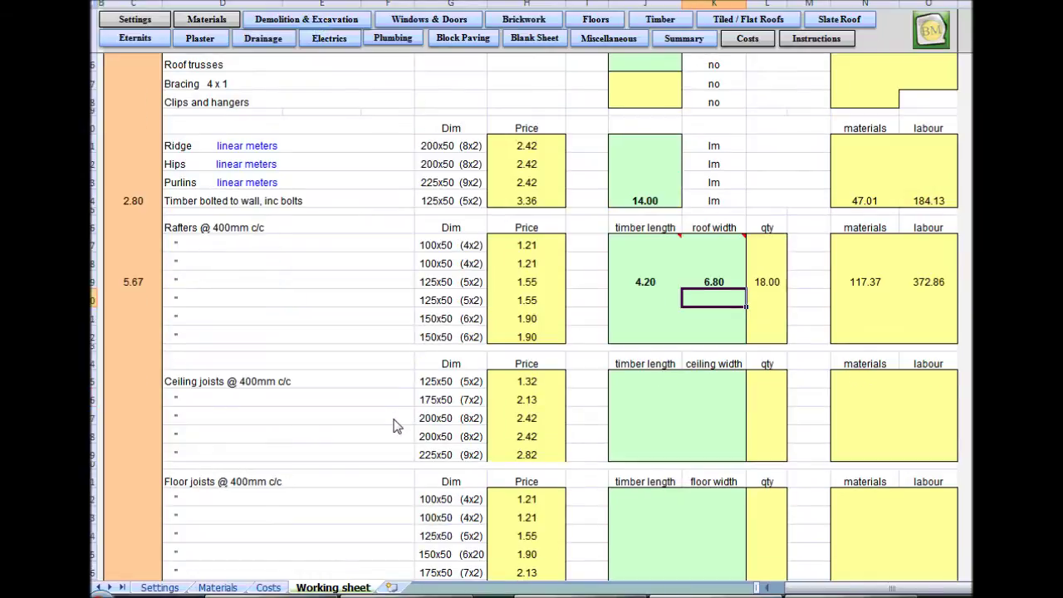
{"action": "left_click", "coordinate": [619, 382]}
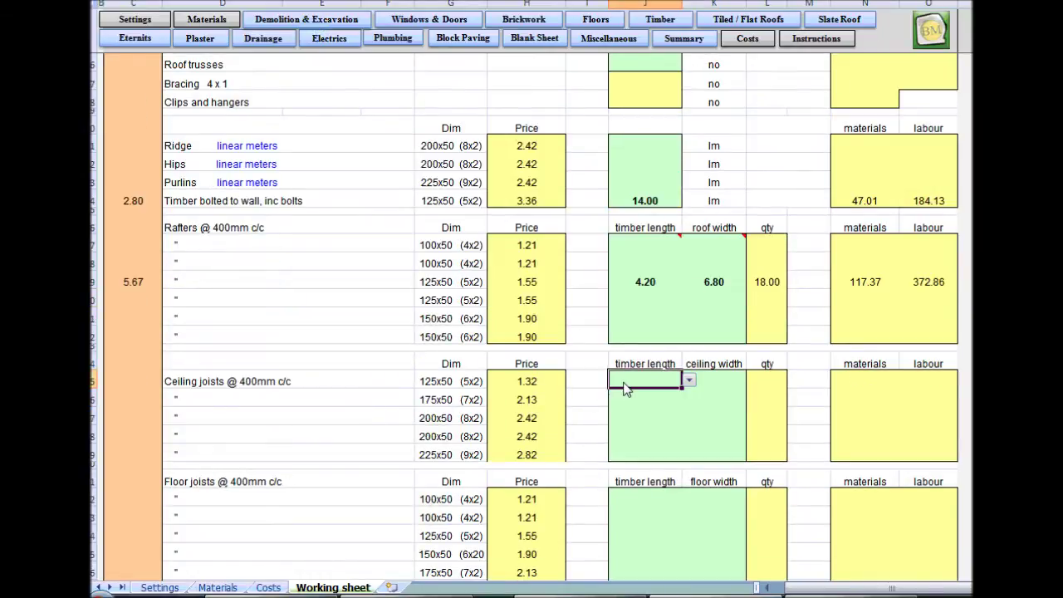
{"action": "left_click", "coordinate": [693, 381]}
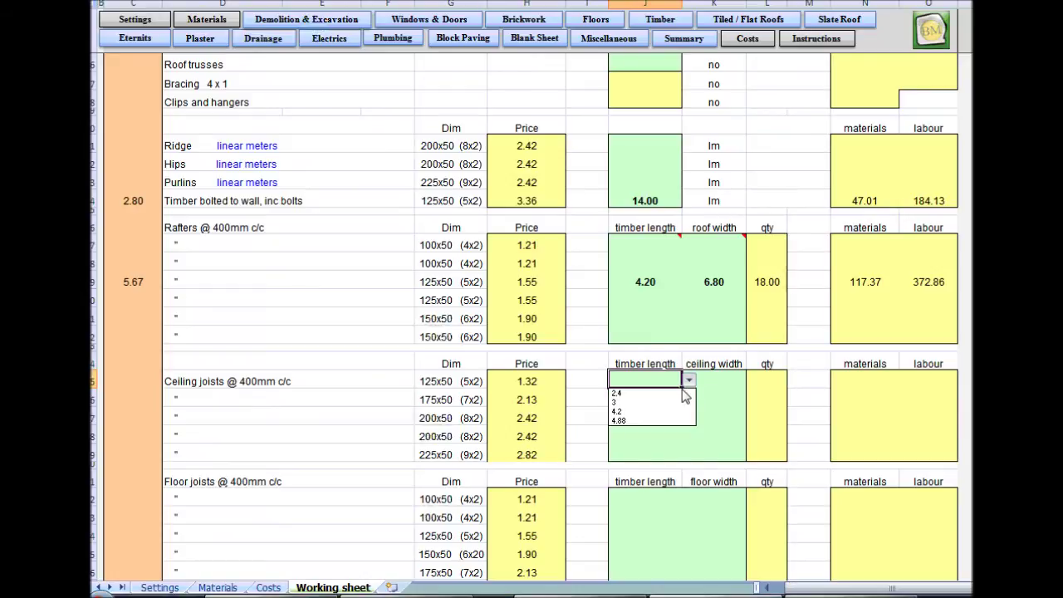
{"action": "left_click", "coordinate": [686, 402]}
{"action": "left_click", "coordinate": [710, 382]}
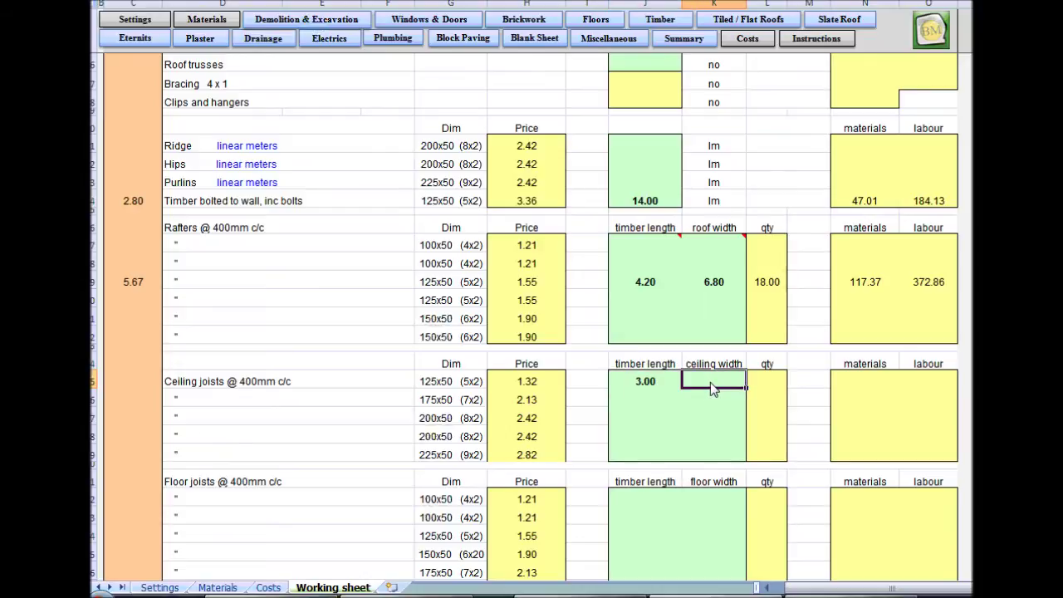
{"action": "type", "text": "6.1"}
{"action": "key", "text": "Return"}
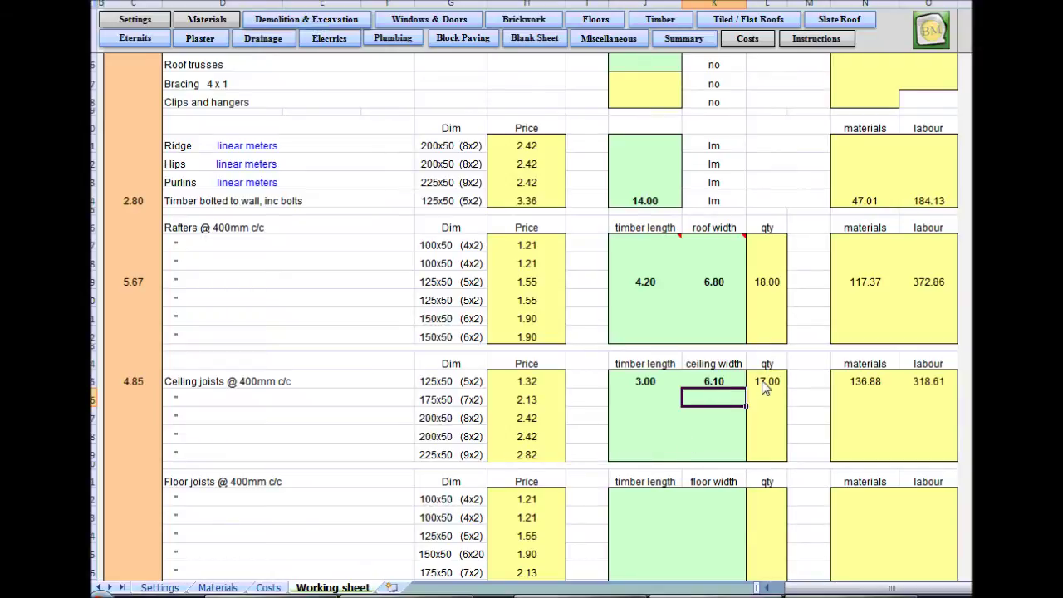
{"action": "left_click", "coordinate": [623, 405]}
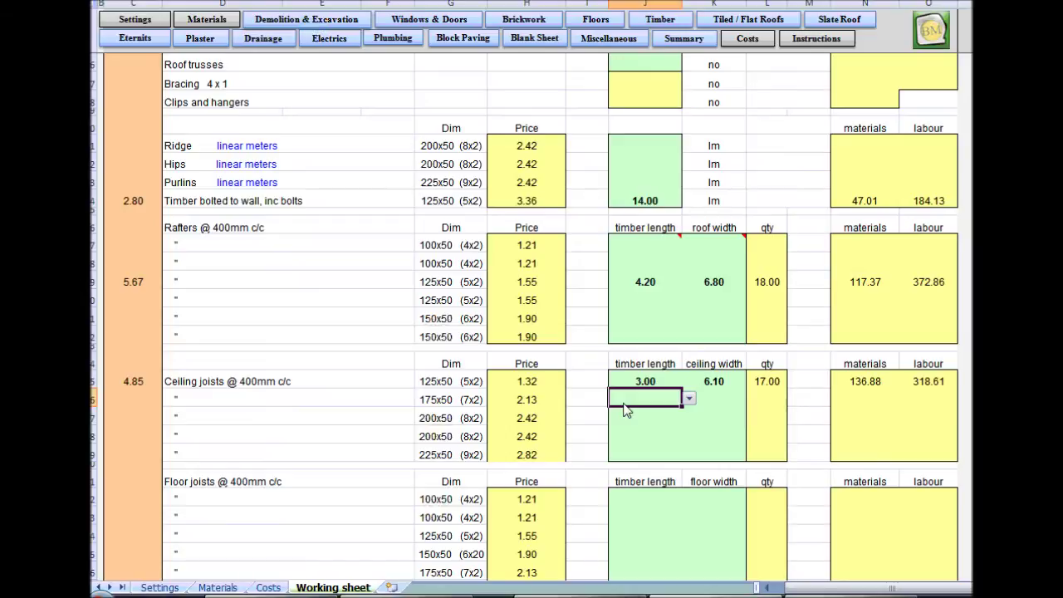
{"action": "left_click", "coordinate": [349, 426]}
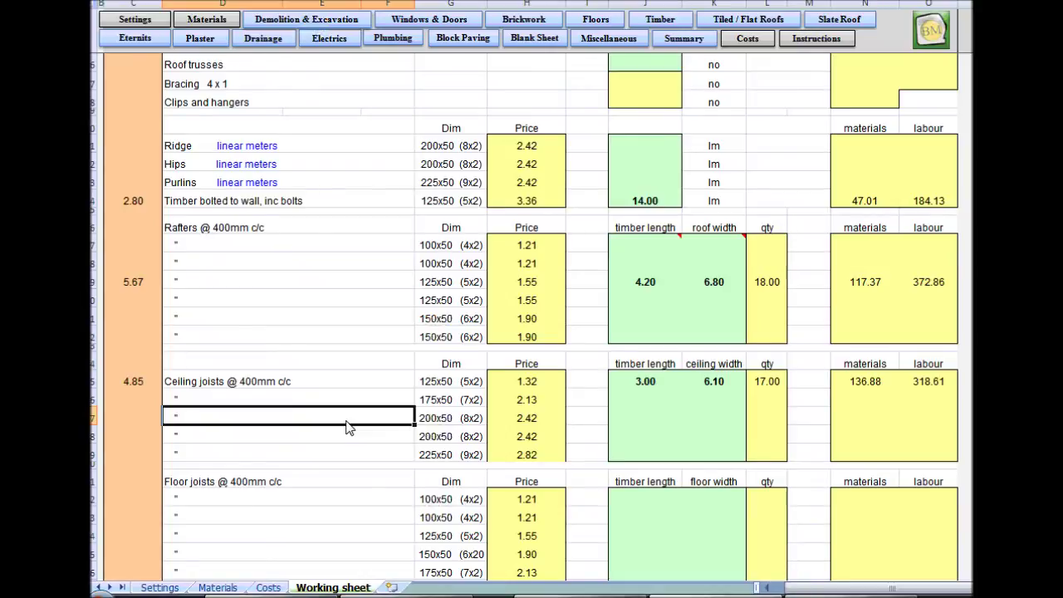
Step: Enter a 3.00 wall length for the stud walls, yielding 13 studs and 125.15 labour
{"action": "scroll", "coordinate": [349, 426], "scroll_direction": "down", "scroll_amount": 2}
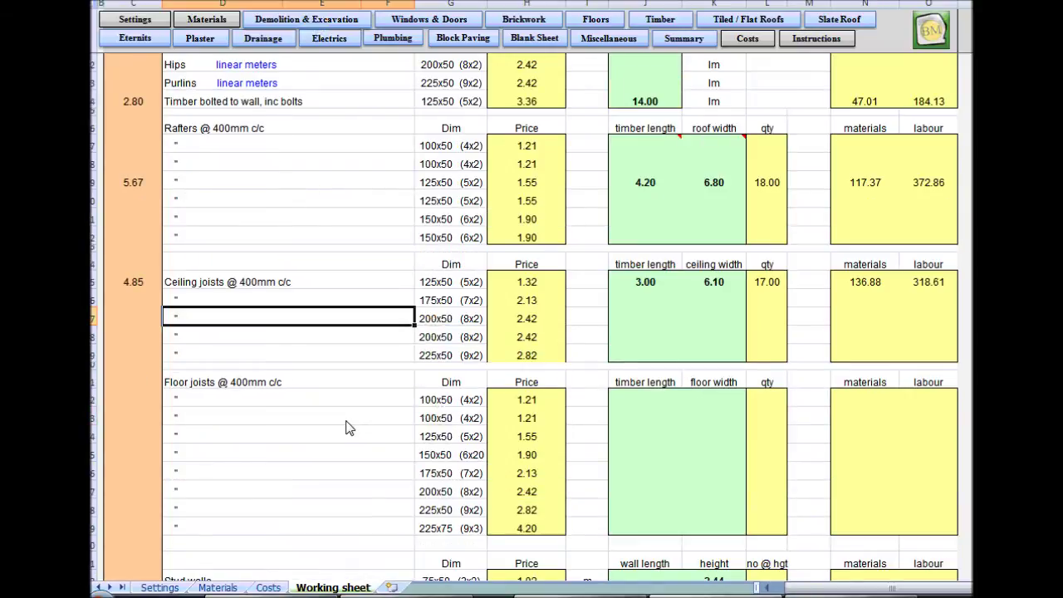
{"action": "scroll", "coordinate": [349, 426], "scroll_direction": "down", "scroll_amount": 4}
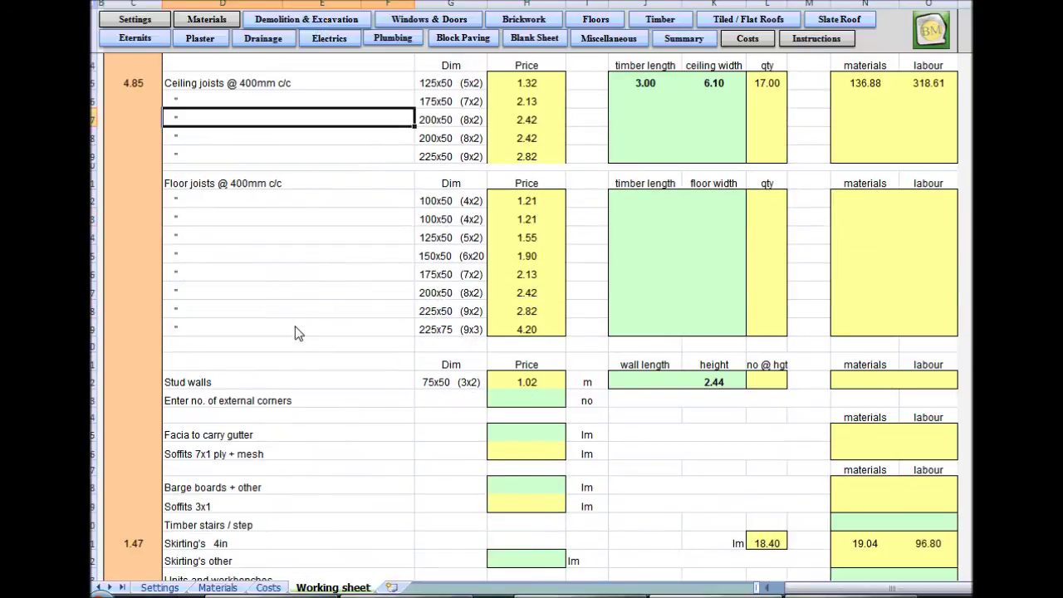
{"action": "left_click", "coordinate": [652, 382]}
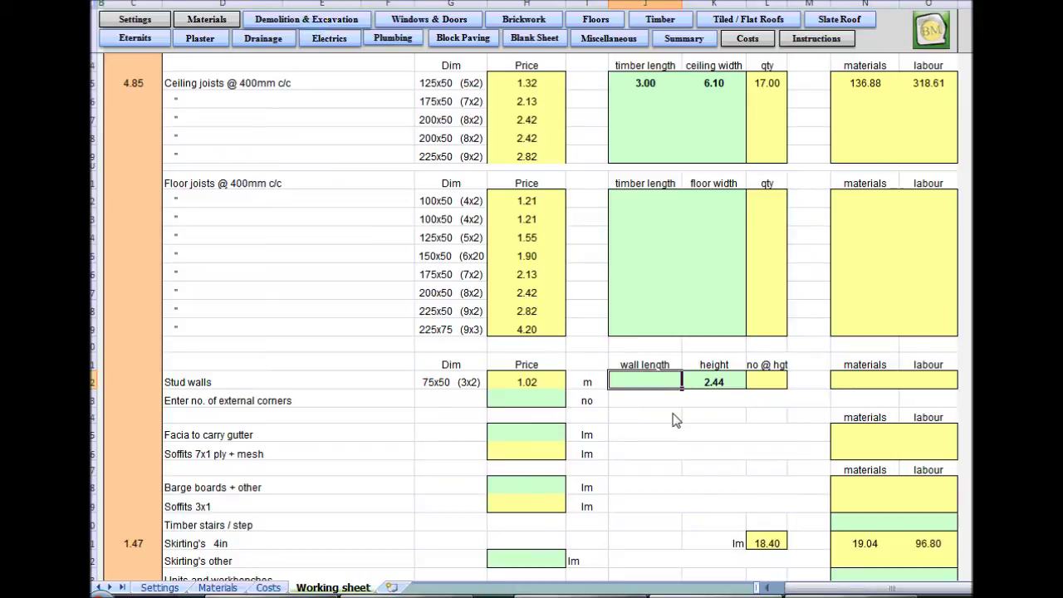
{"action": "type", "text": "3"}
{"action": "key", "text": "Return"}
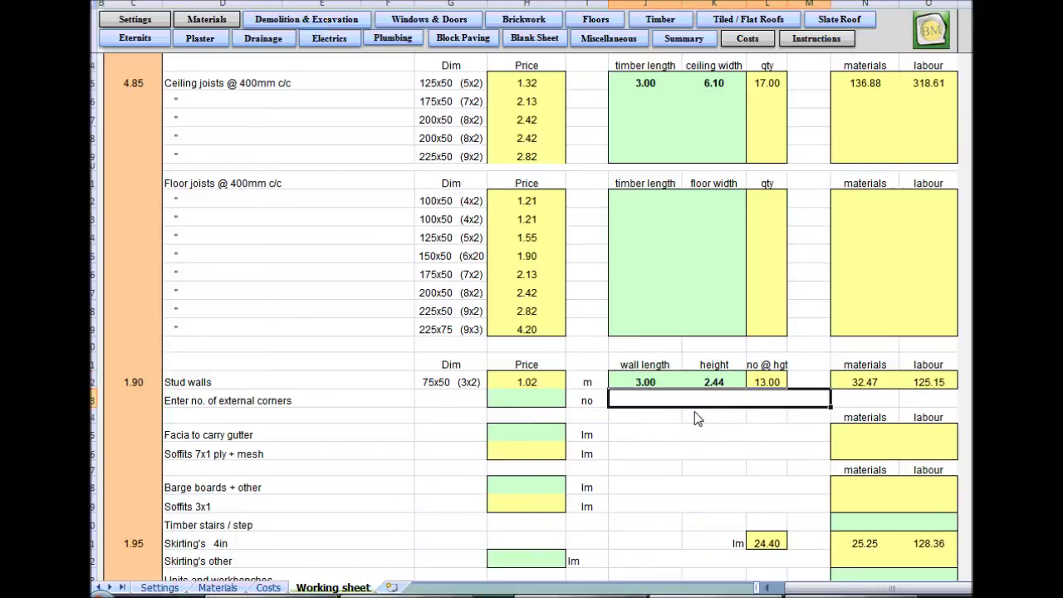
{"action": "left_click", "coordinate": [694, 417]}
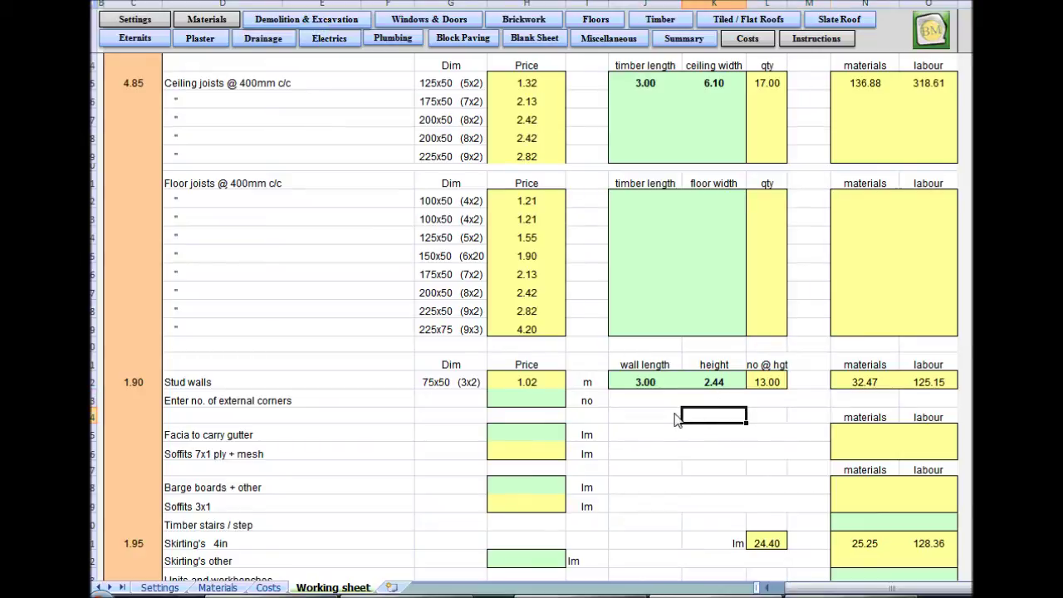
{"action": "left_click", "coordinate": [610, 419]}
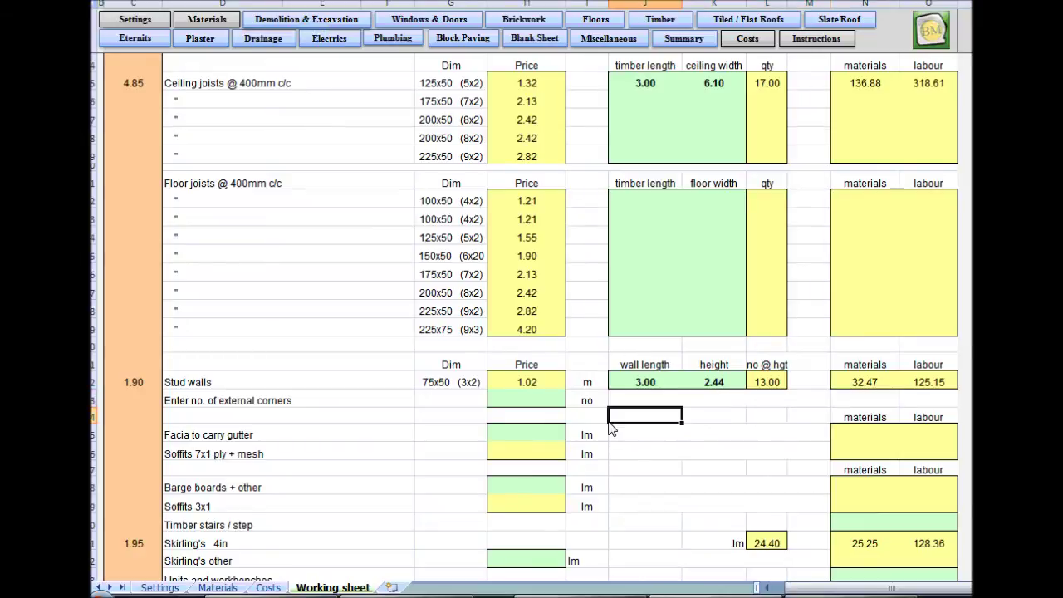
{"action": "left_click", "coordinate": [330, 440]}
{"action": "left_click", "coordinate": [519, 438]}
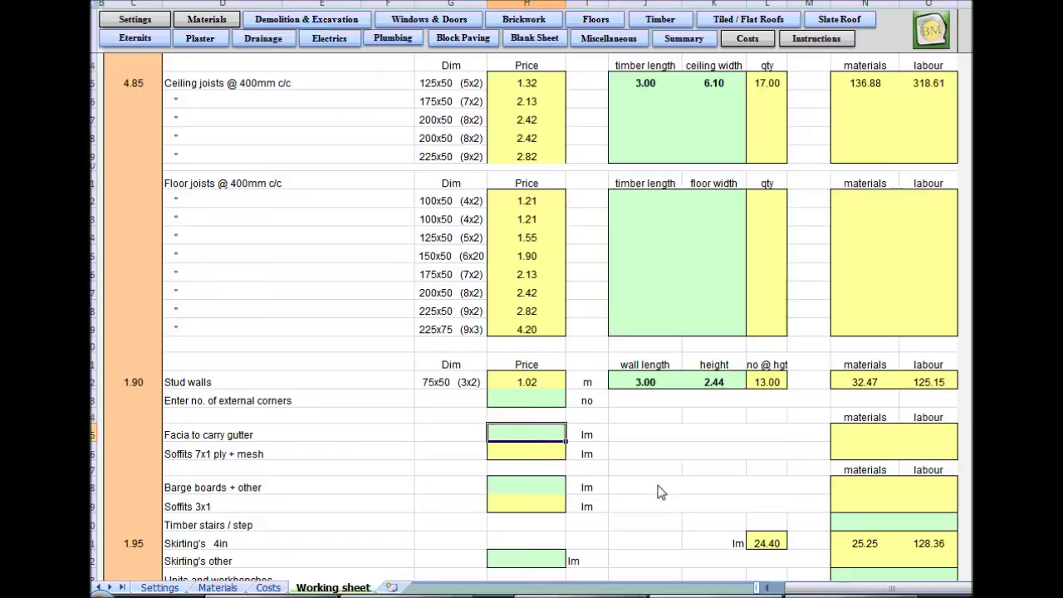
Step: Enter 7 lm for both the facia and the barge boards, filling their soffit rows
{"action": "type", "text": "7"}
{"action": "key", "text": "Return"}
{"action": "key", "text": "Return"}
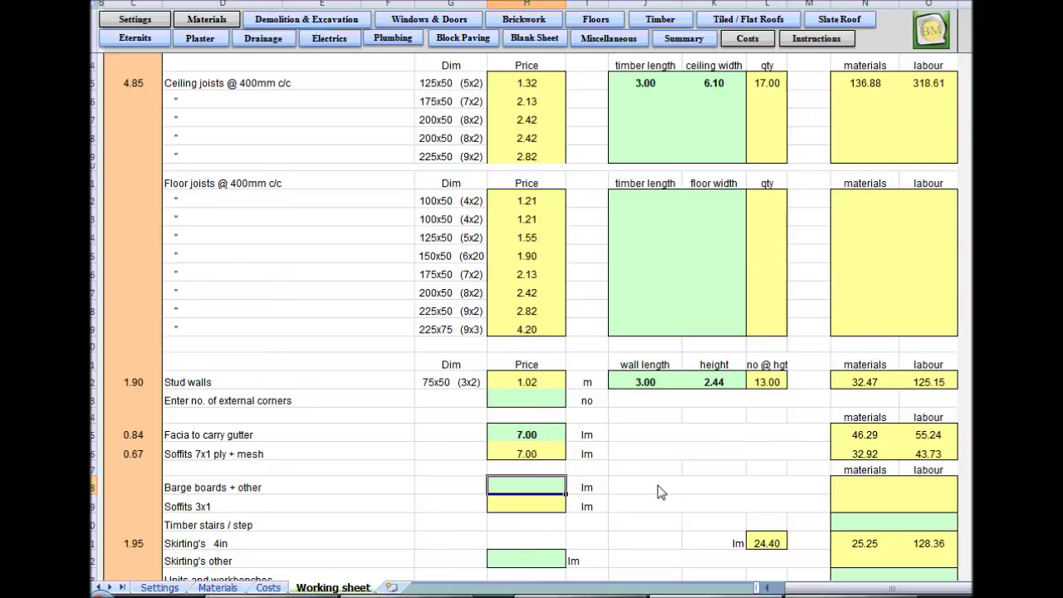
{"action": "type", "text": "7"}
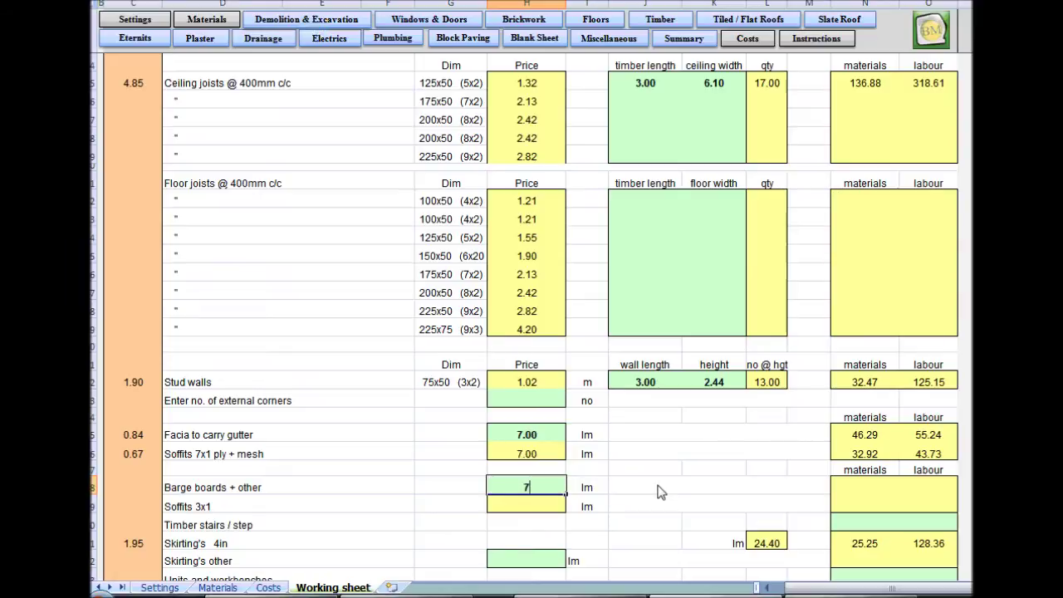
{"action": "key", "text": "Return"}
{"action": "left_click", "coordinate": [660, 492]}
{"action": "scroll", "coordinate": [660, 492], "scroll_direction": "down", "scroll_amount": 2}
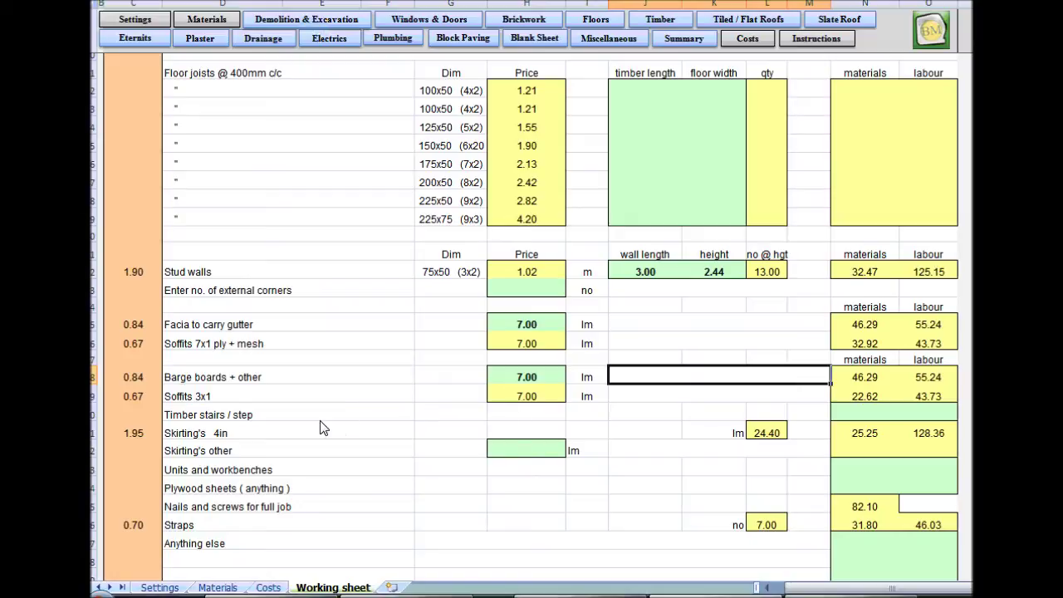
Step: Check the remaining Timber rows, including 82.10 nails and screws, then view the Summary table
{"action": "left_click", "coordinate": [510, 420]}
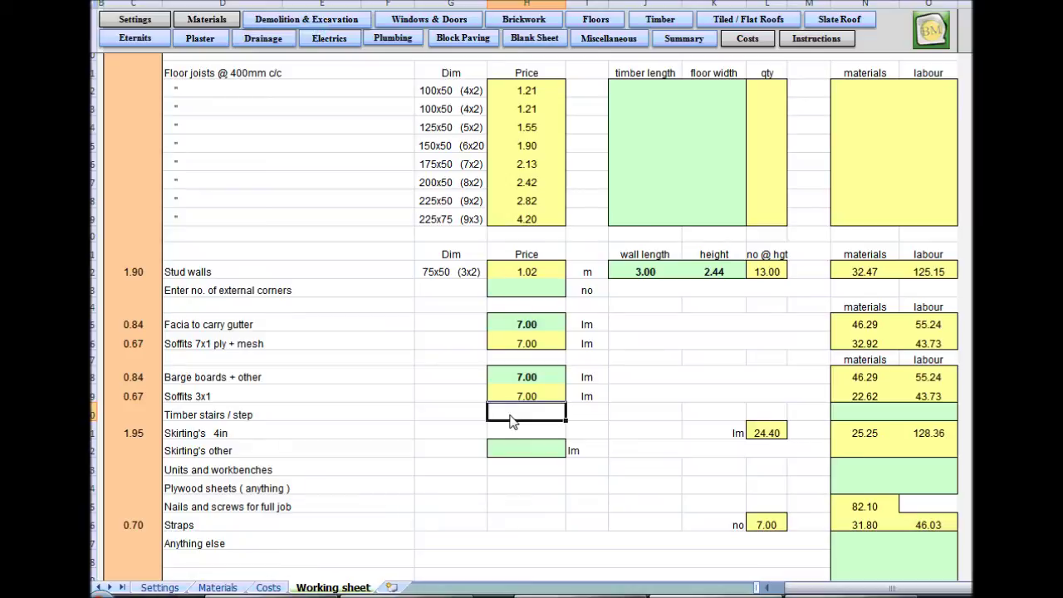
{"action": "left_click", "coordinate": [381, 473]}
{"action": "left_click", "coordinate": [381, 490]}
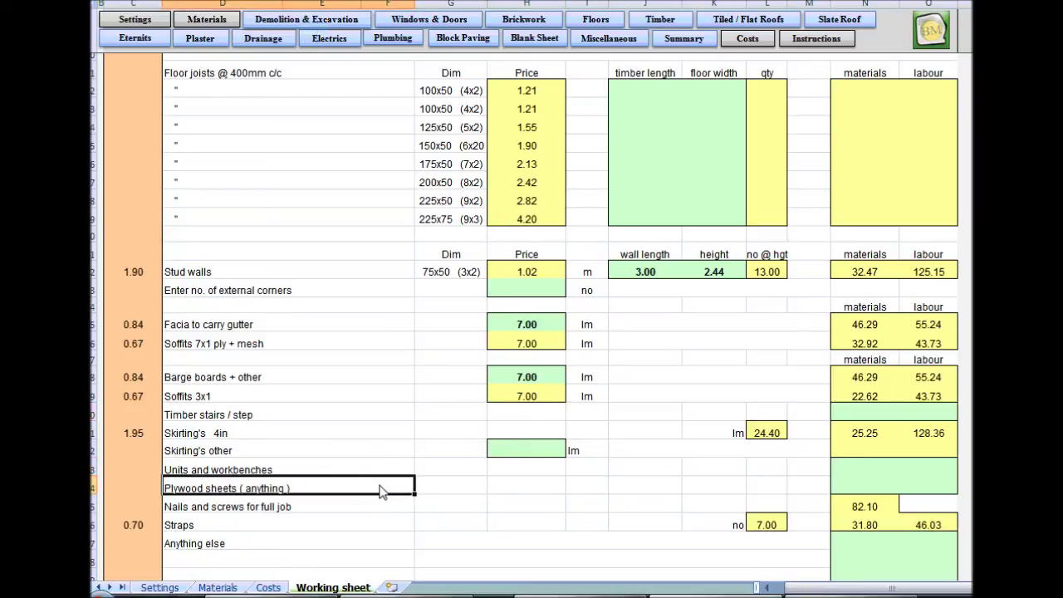
{"action": "left_click", "coordinate": [387, 507]}
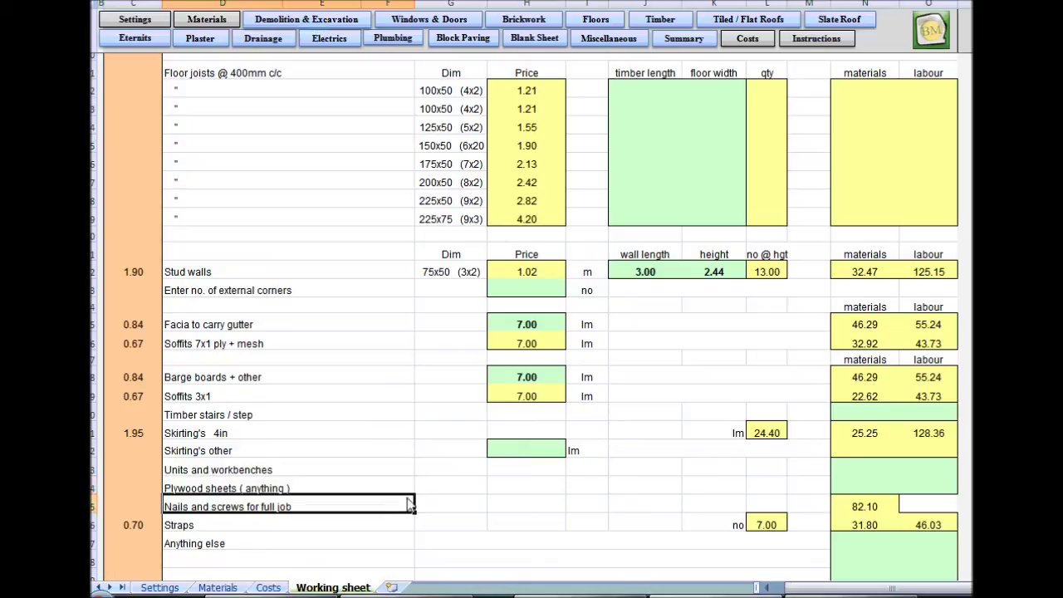
{"action": "left_click", "coordinate": [415, 489]}
{"action": "left_click", "coordinate": [447, 494]}
{"action": "left_click", "coordinate": [445, 503]}
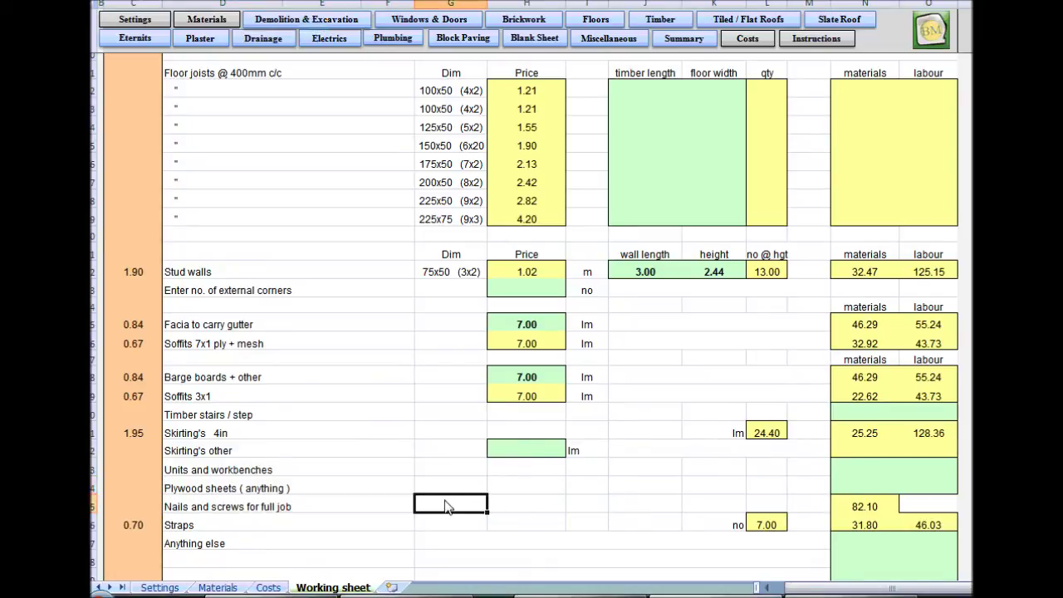
{"action": "left_click", "coordinate": [870, 504]}
{"action": "left_click", "coordinate": [685, 507]}
{"action": "scroll", "coordinate": [685, 510], "scroll_direction": "down", "scroll_amount": 2}
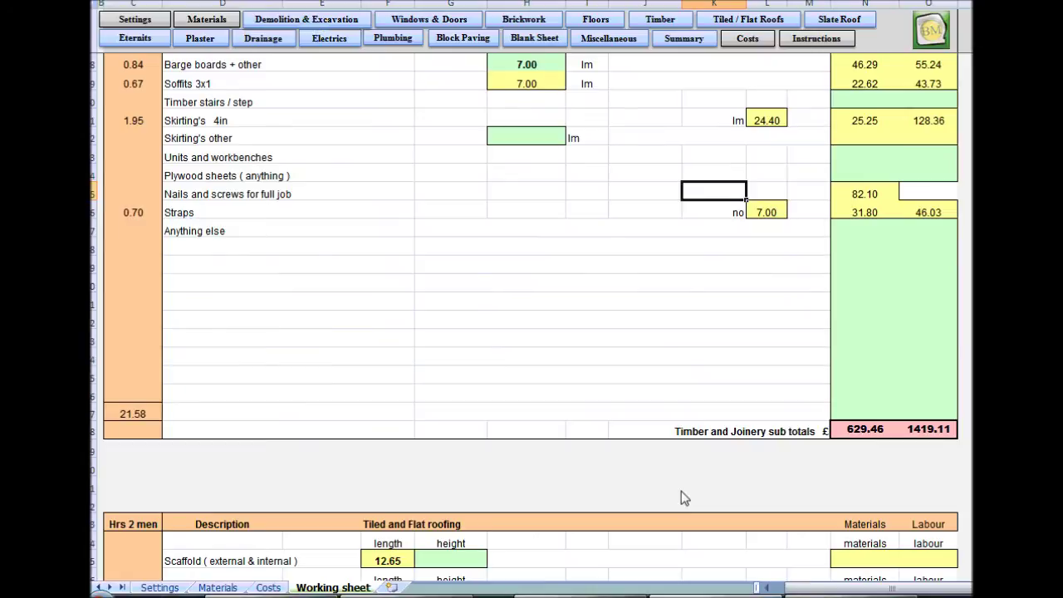
{"action": "left_click", "coordinate": [694, 42]}
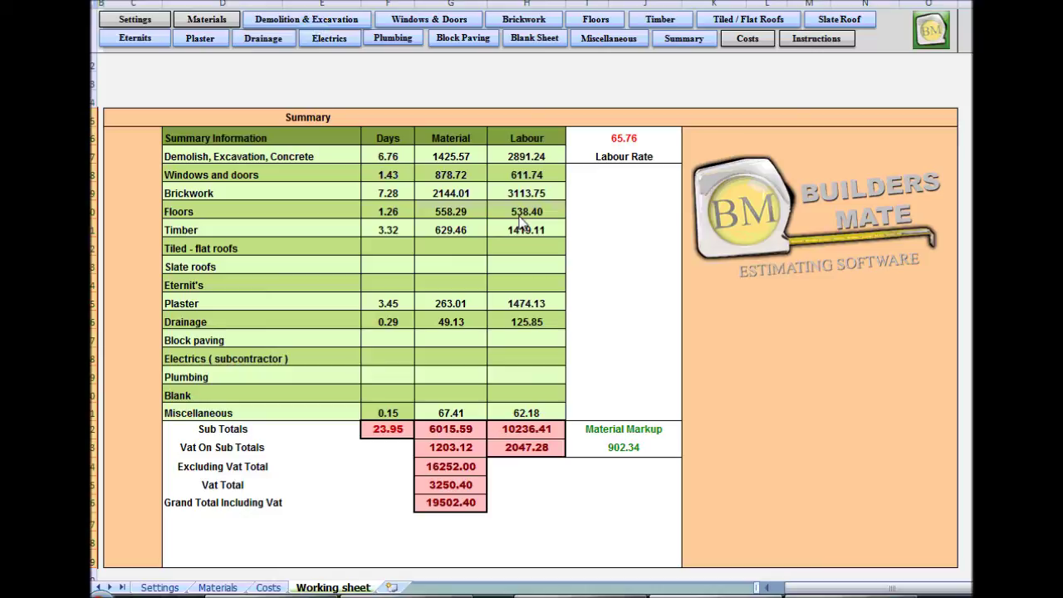
{"action": "left_click", "coordinate": [647, 24]}
{"action": "scroll", "coordinate": [785, 422], "scroll_direction": "down", "scroll_amount": 7}
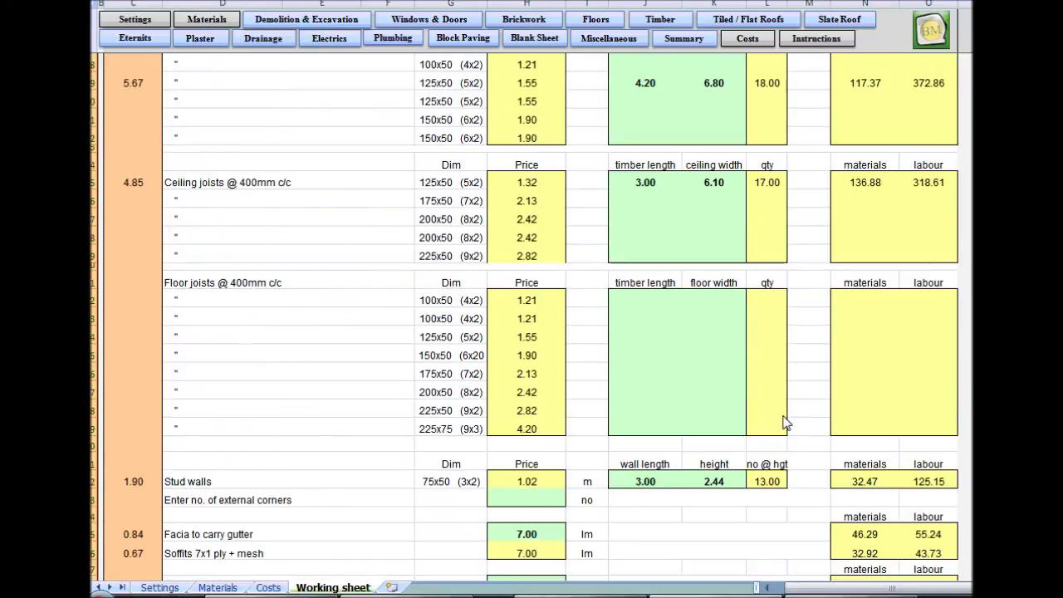
{"action": "scroll", "coordinate": [785, 422], "scroll_direction": "down", "scroll_amount": 6}
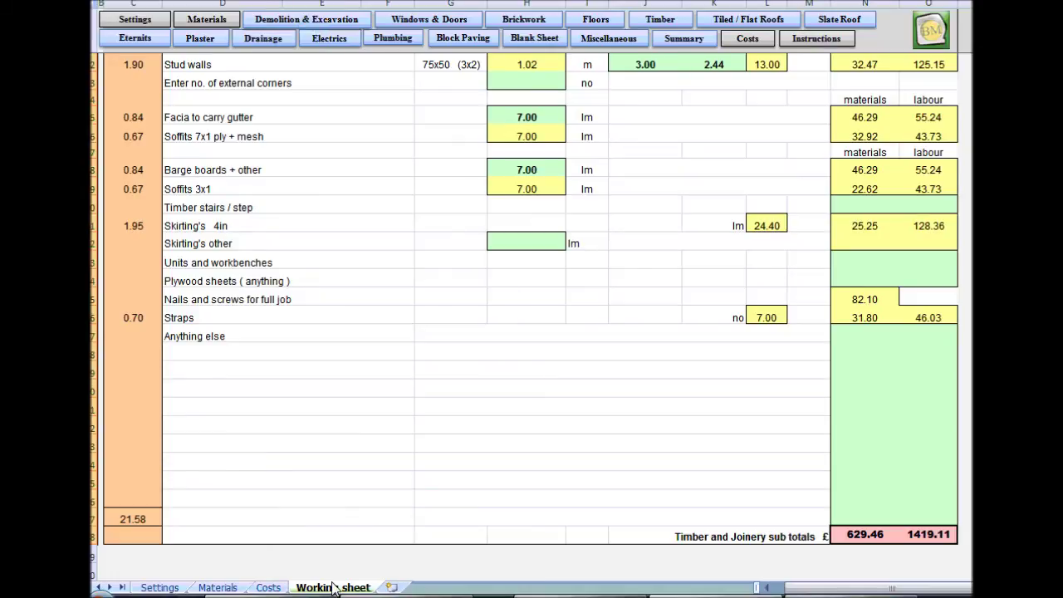
{"action": "left_click", "coordinate": [683, 42]}
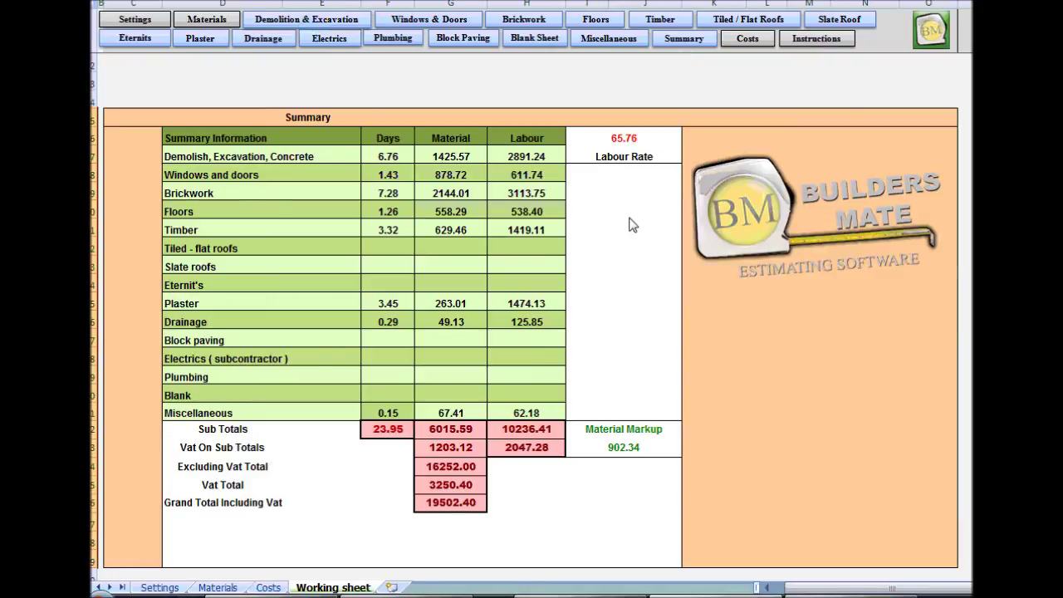